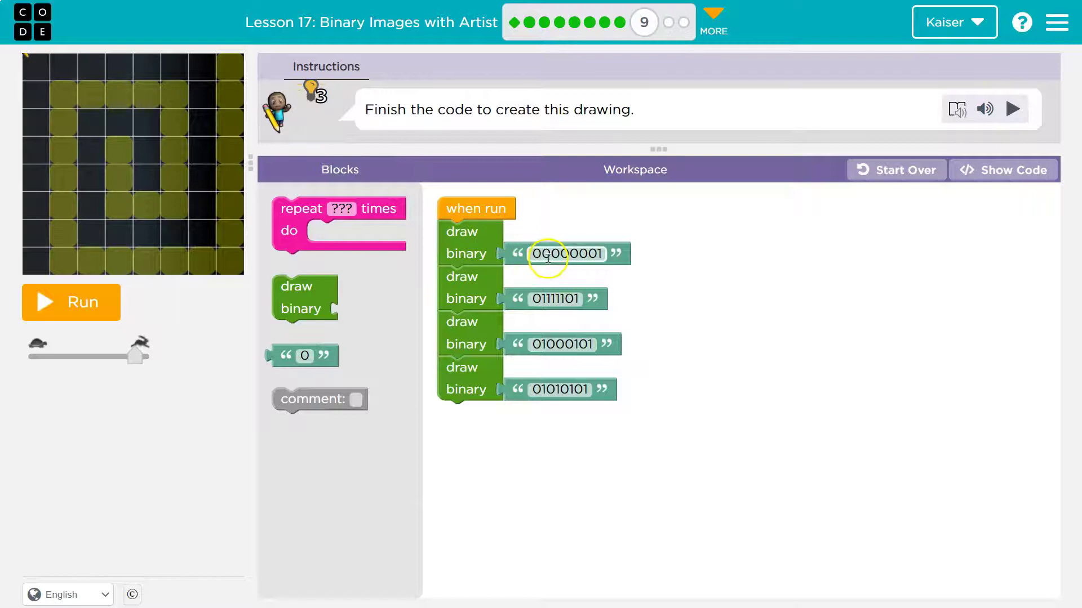
Step: Run the four draw-binary rows to see the partial drawing and Keep coding feedback
left_click(88, 316)
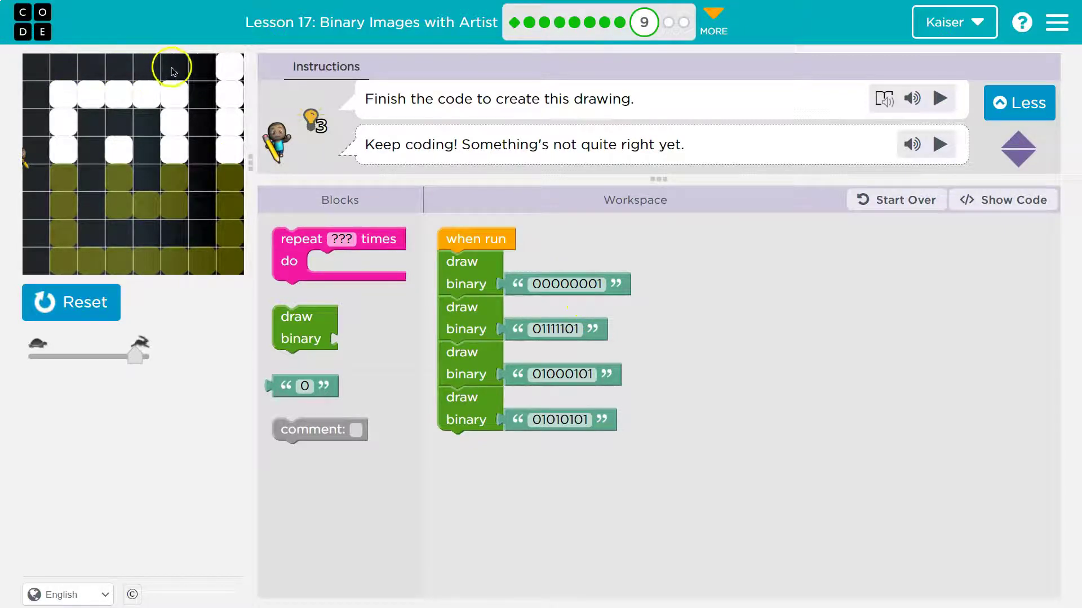
Step: Check the first two rows' binary strings, then attach a fifth draw-binary block at the end
left_click(606, 286)
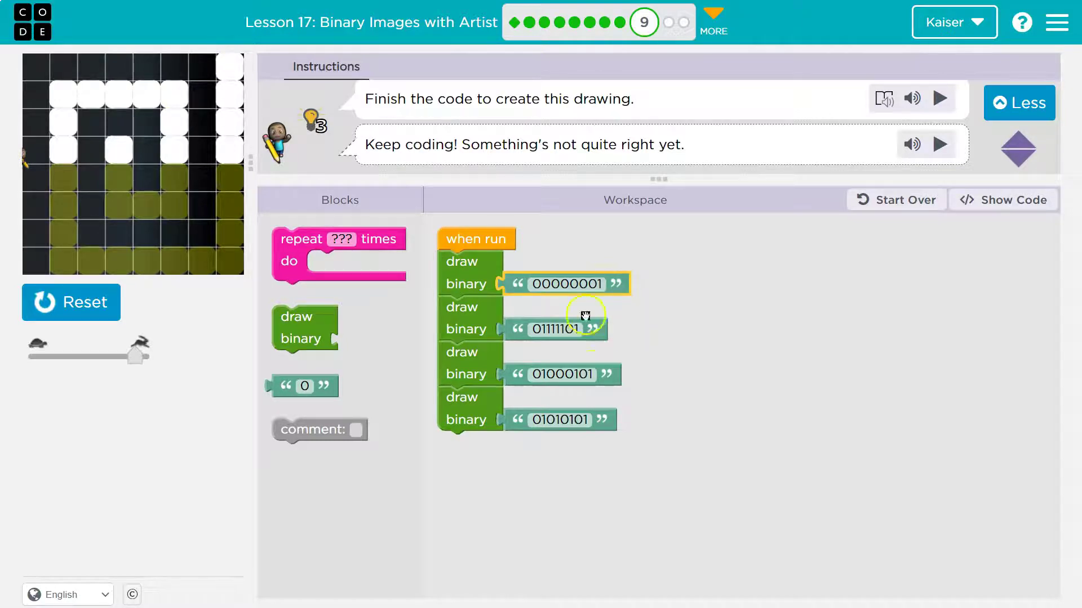
left_click(568, 282)
left_click(548, 330)
key("Return")
left_click(566, 330)
key("Return")
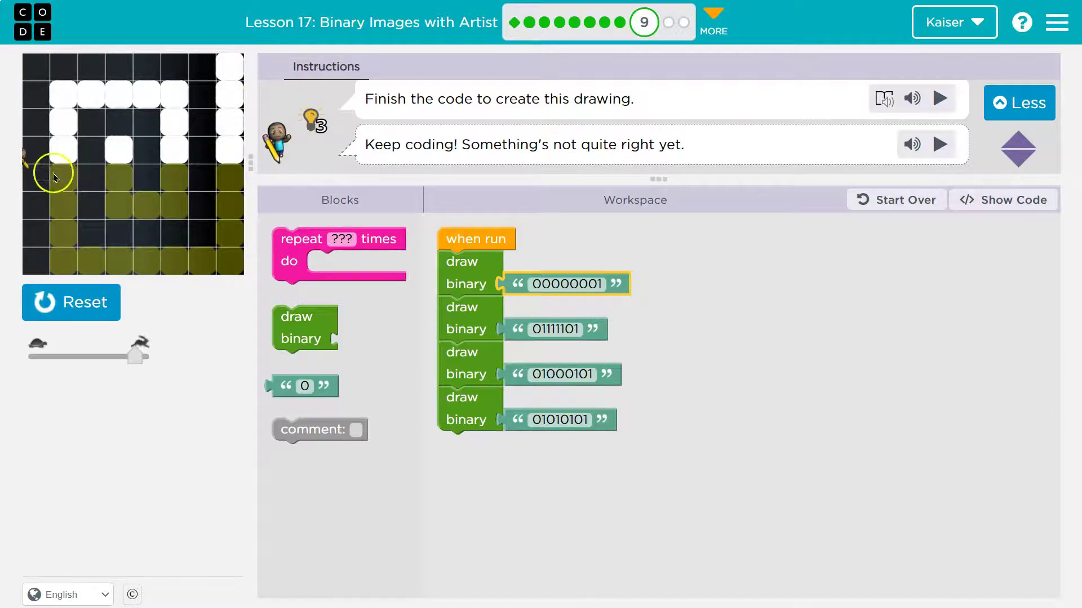
left_click_drag(292, 327, 487, 465)
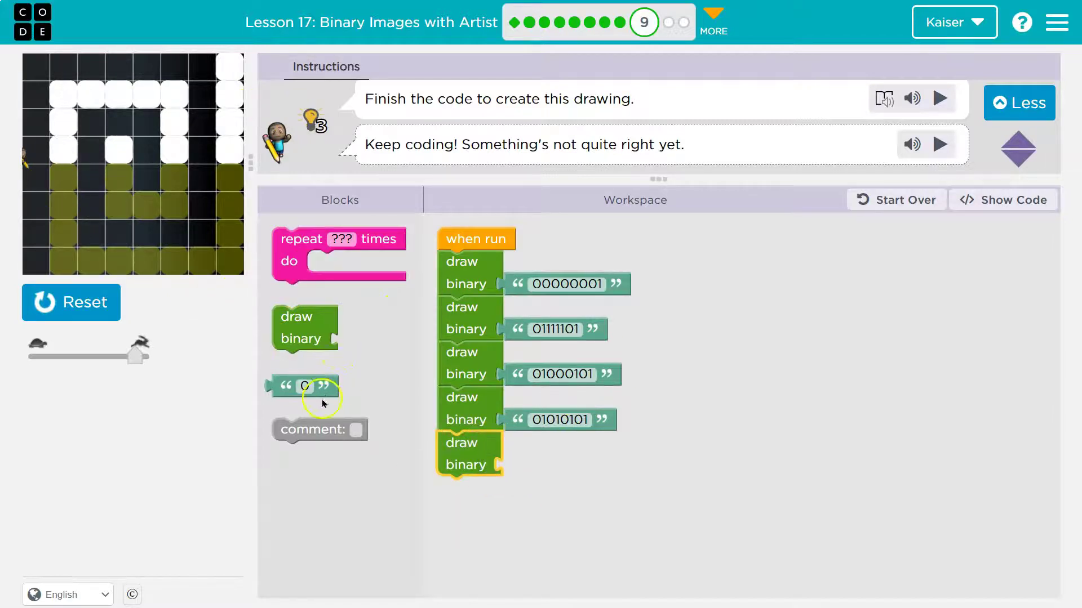
Step: Give the fifth row a text value of 01010101 and rerun the drawing
left_click_drag(324, 390, 558, 471)
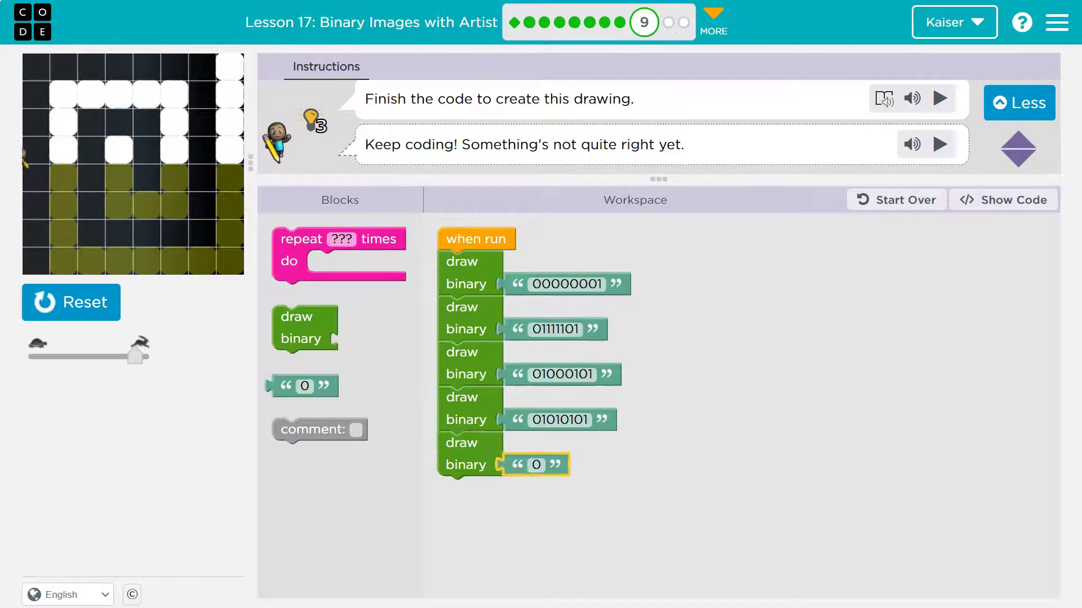
left_click(536, 465)
type("1")
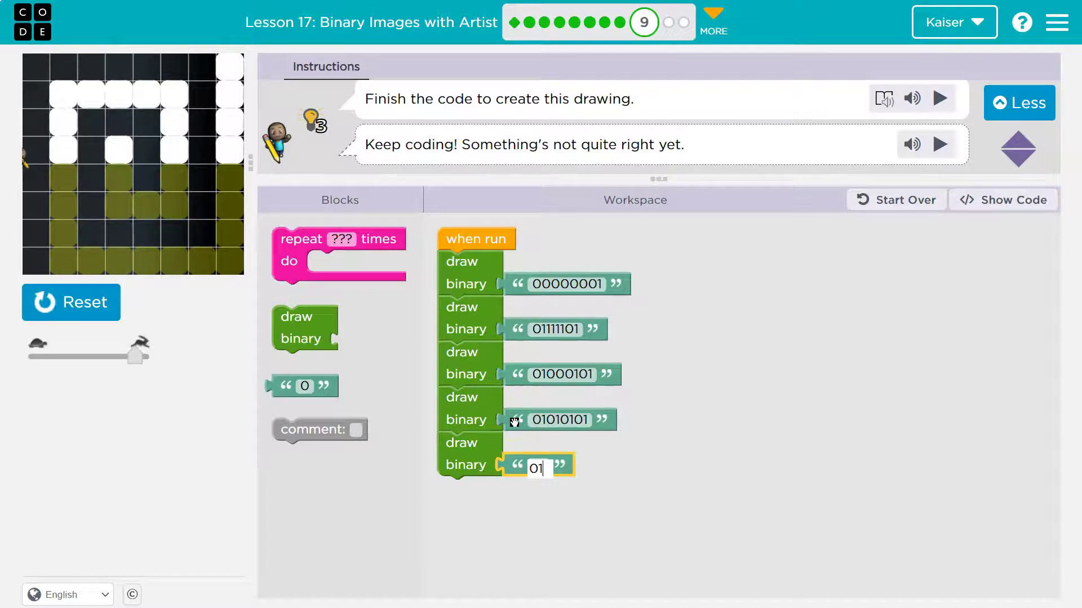
type("01")
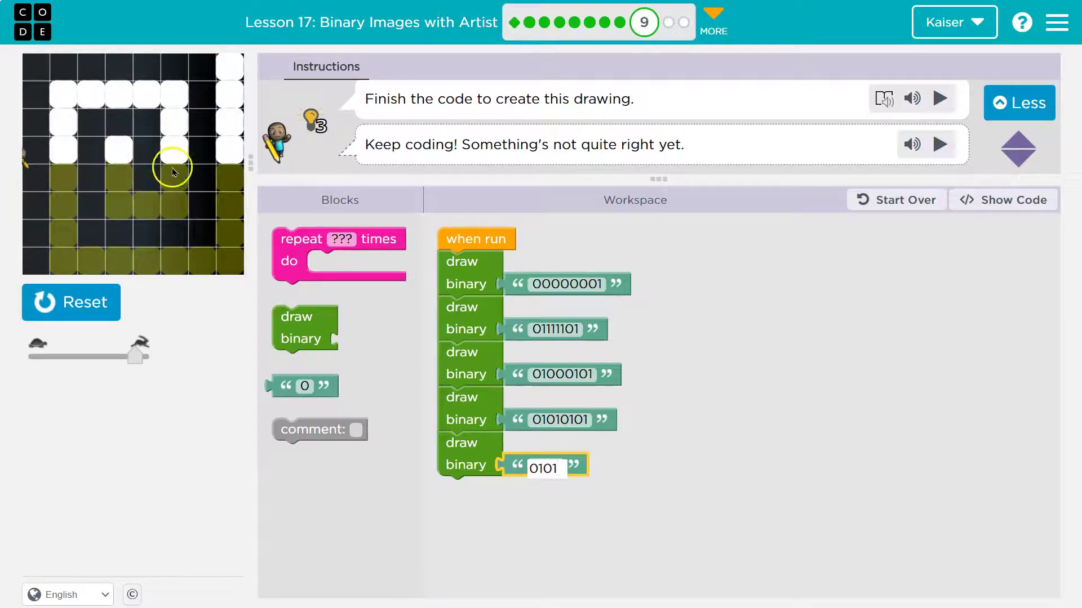
type("01")
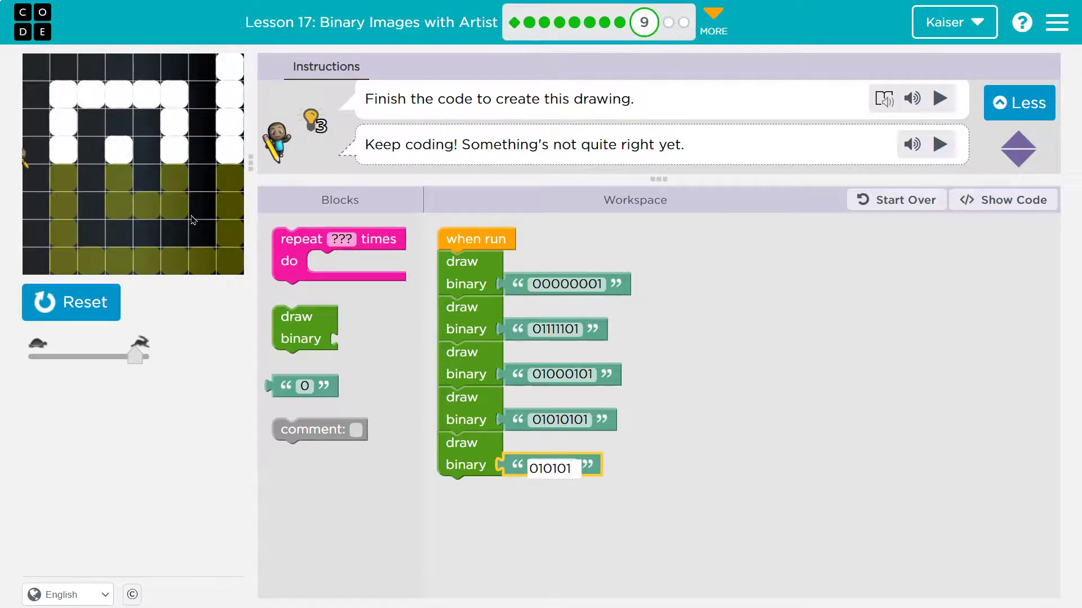
type("01")
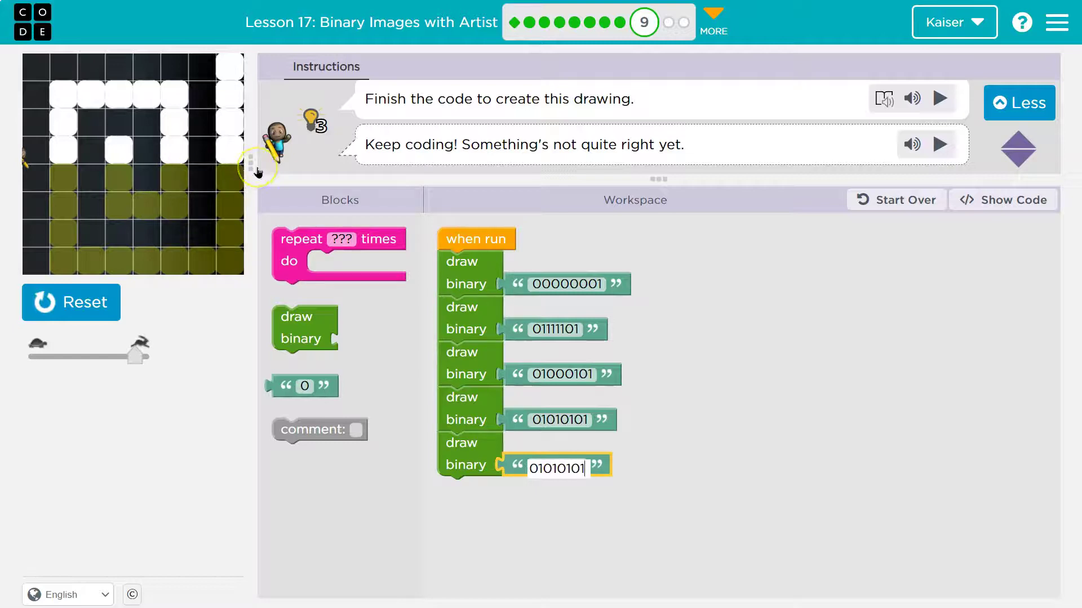
left_click(68, 303)
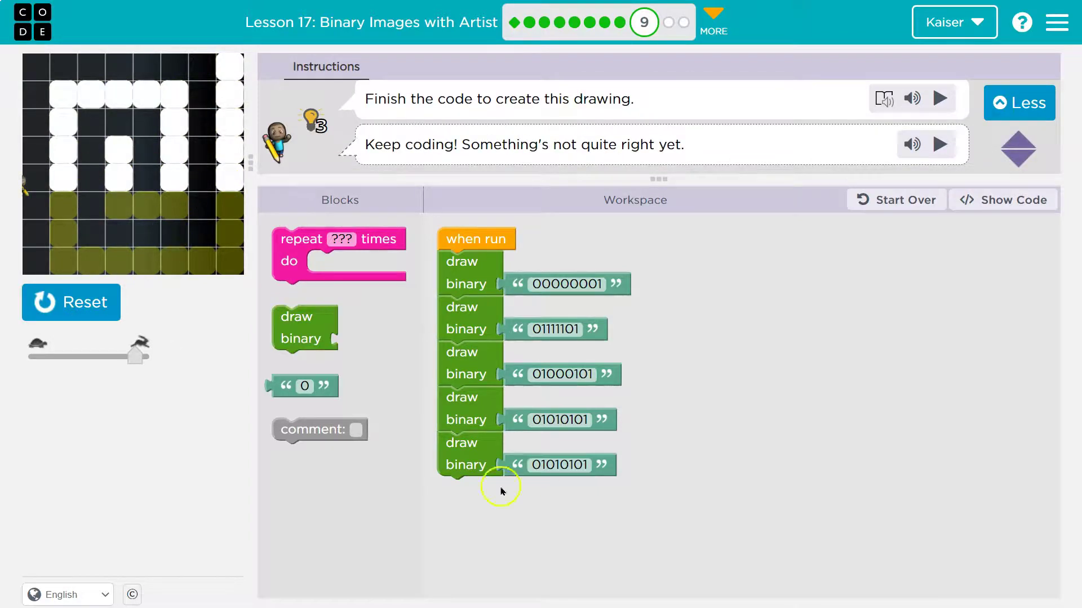
left_click_drag(337, 348, 494, 516)
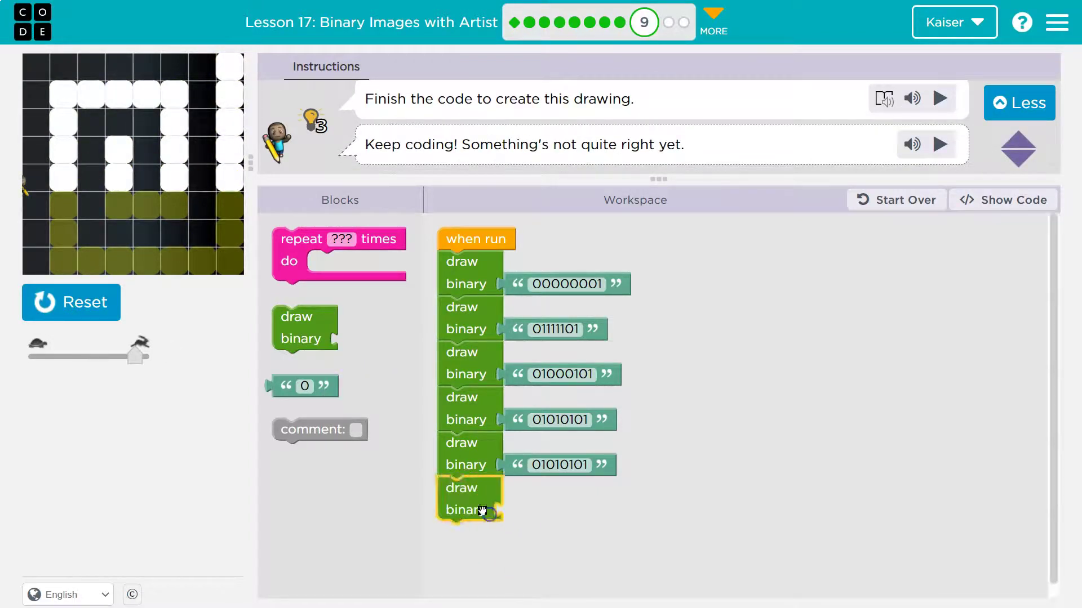
Step: Snap a text block into the sixth draw-binary block and enter 01011101
left_click_drag(315, 390, 564, 513)
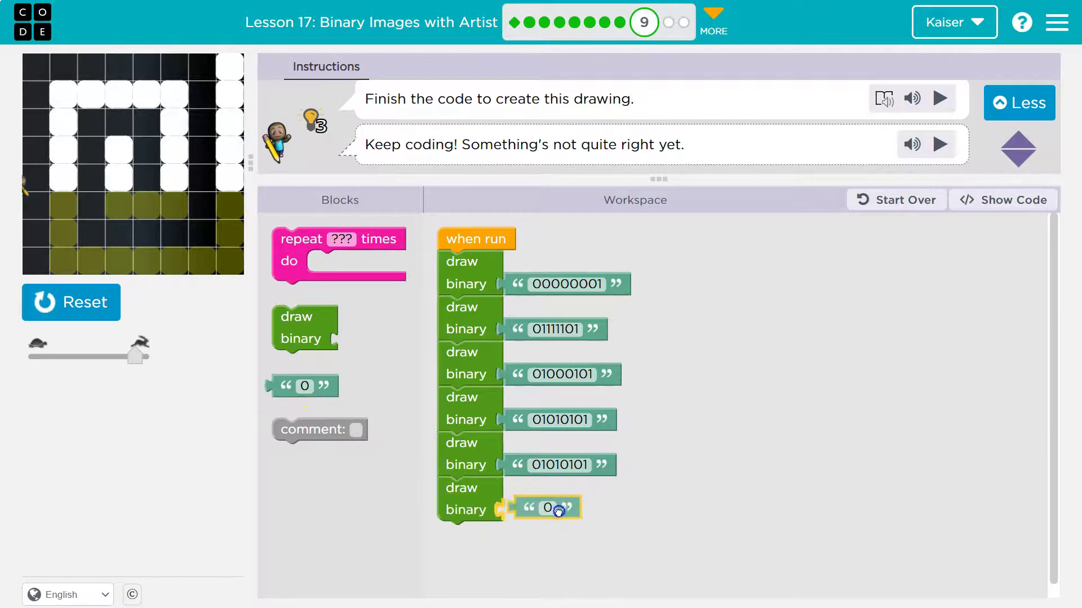
left_click(539, 508)
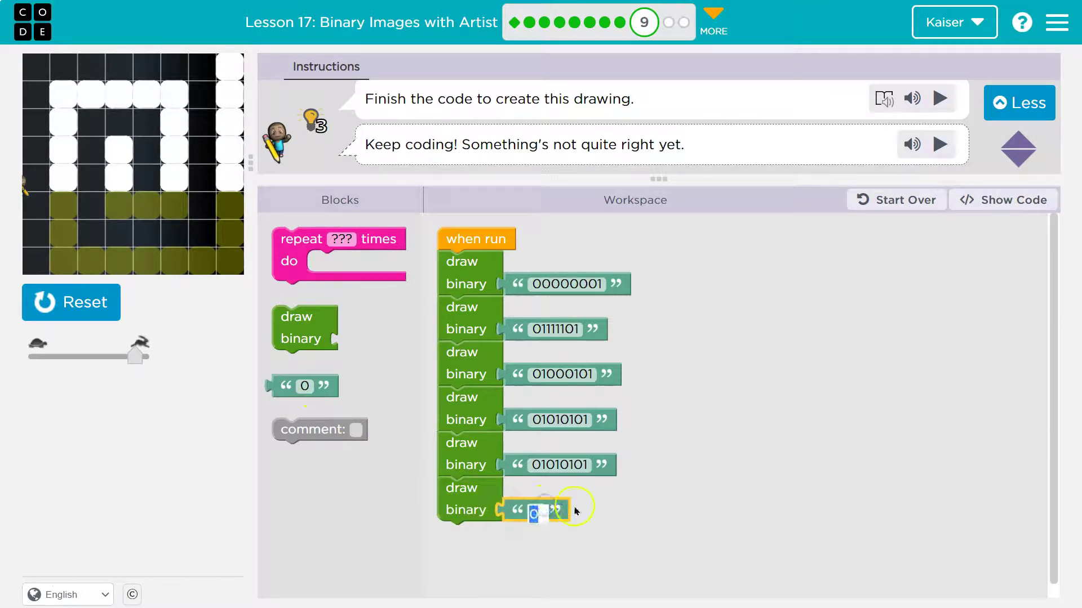
type("1011")
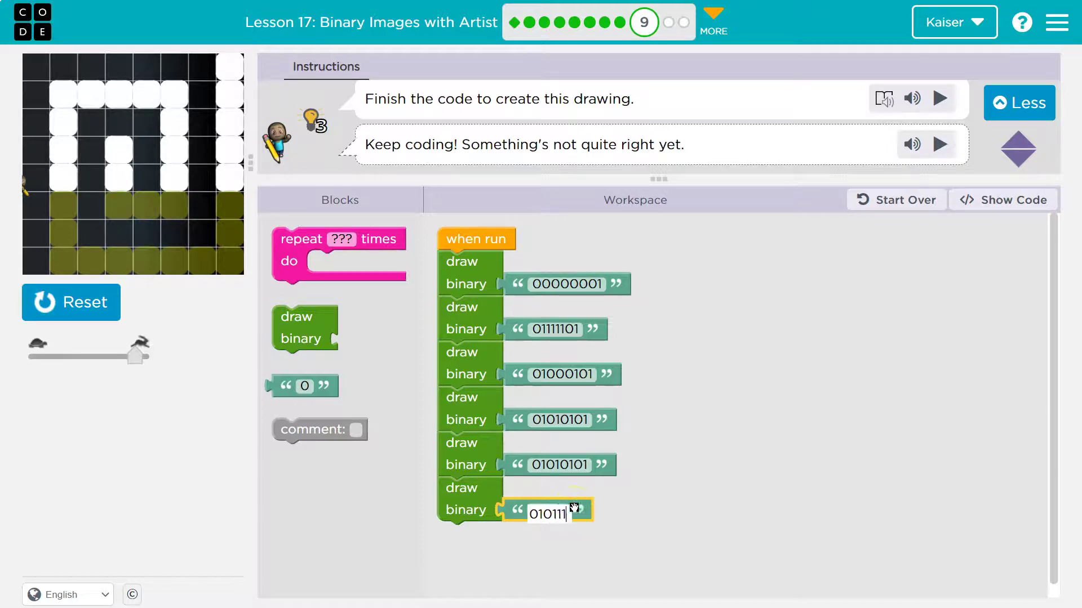
type("1")
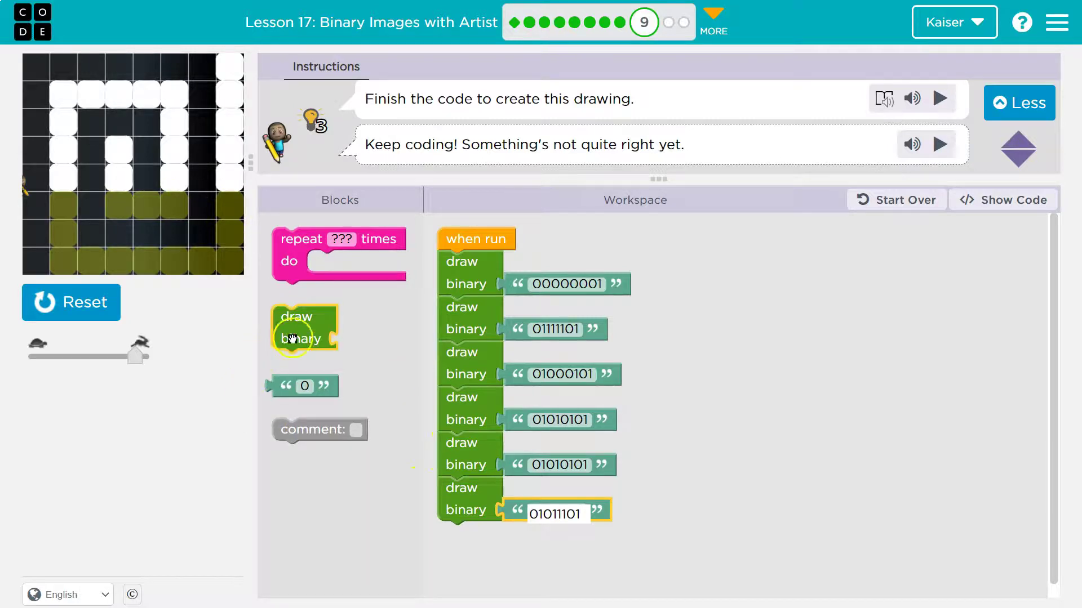
Step: Attach a seventh draw-binary block with a text value reading 01000001
left_click(457, 511)
left_click_drag(457, 510, 463, 556)
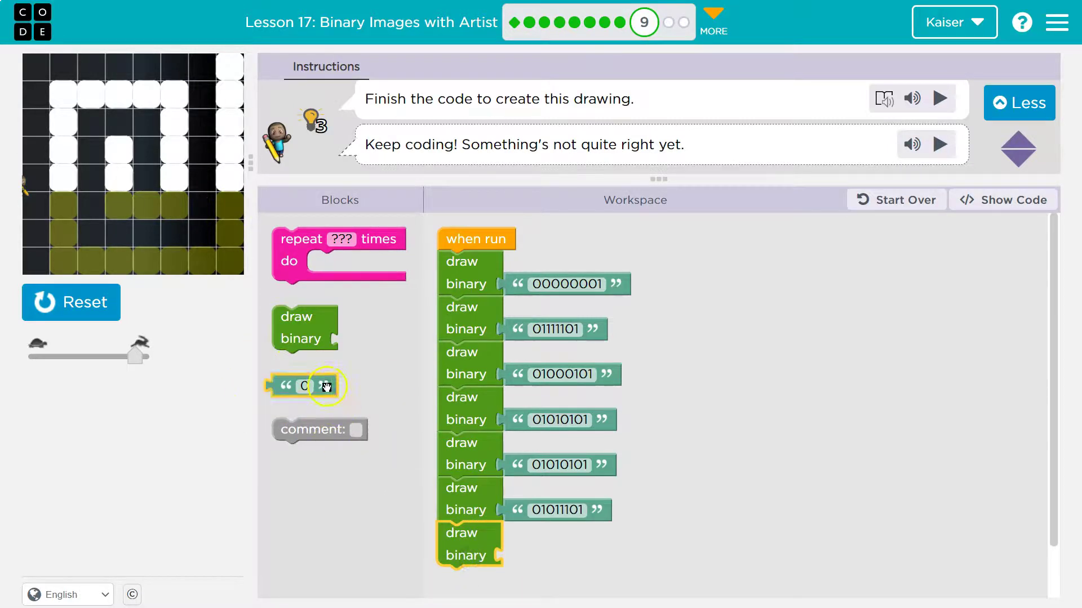
mouse_move(322, 386)
left_mouse_down()
mouse_move(541, 569)
mouse_move(571, 556)
left_mouse_up()
type("1")
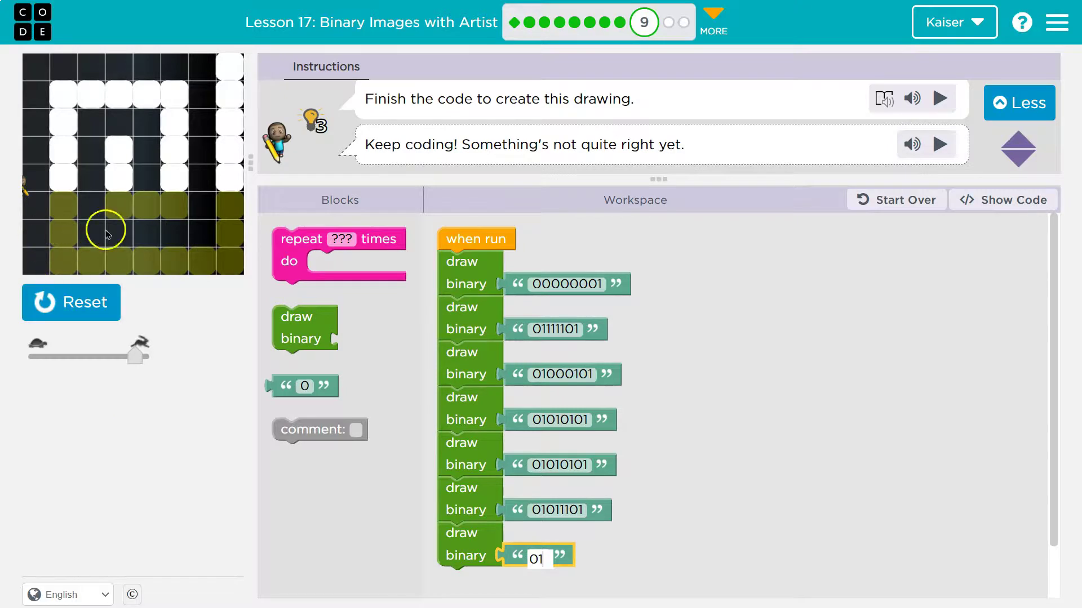
type("00")
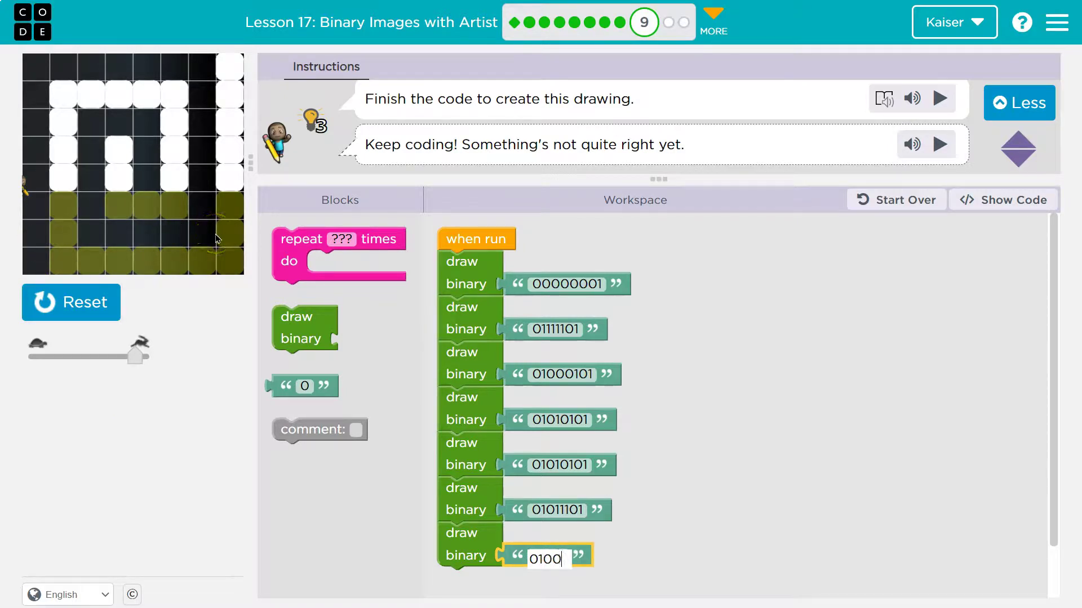
type("0")
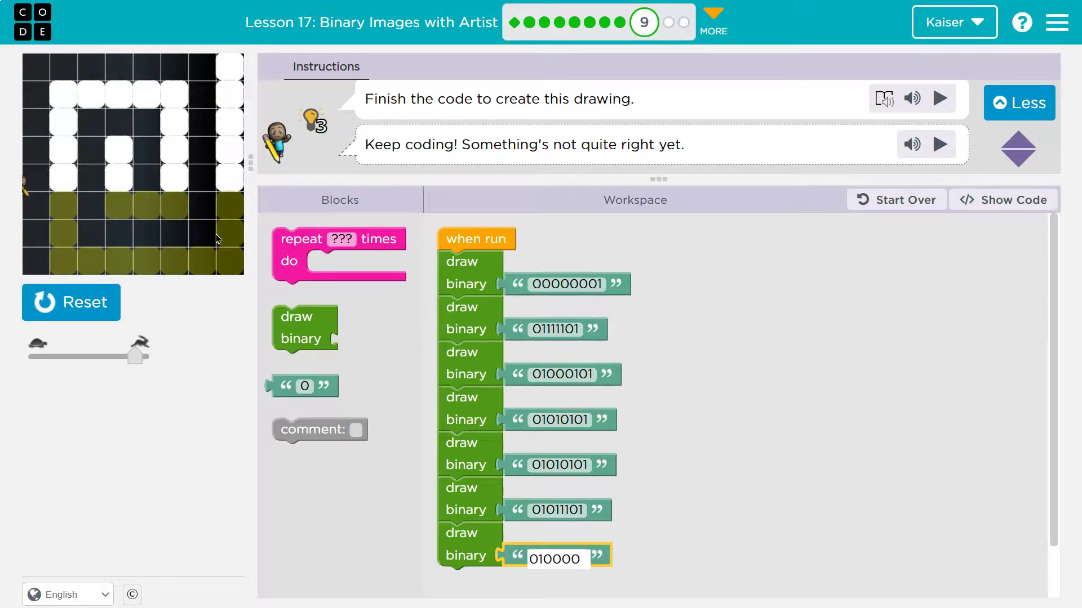
type("01")
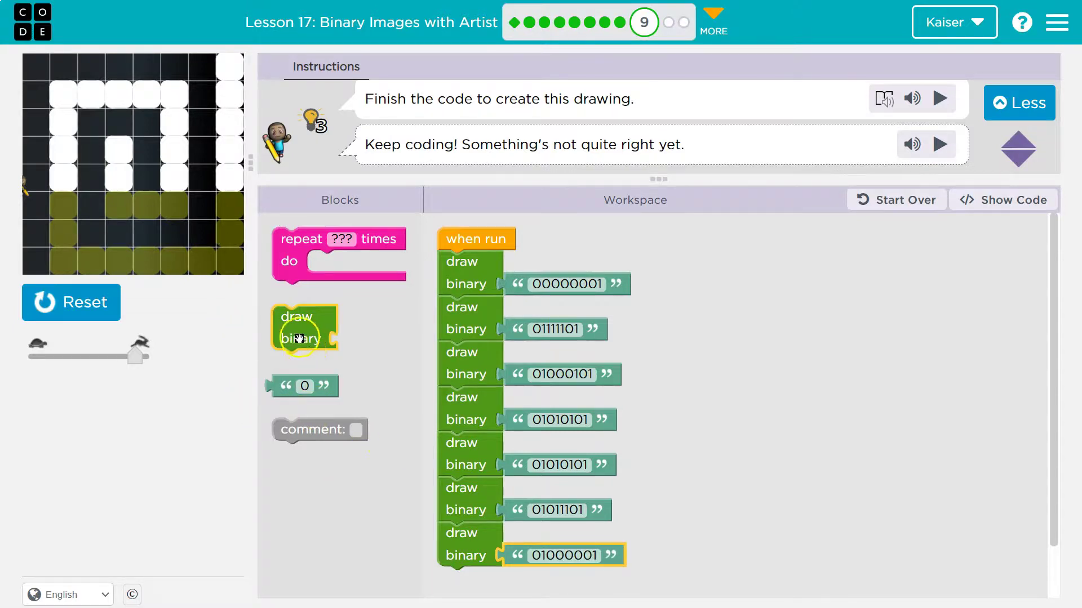
mouse_move(296, 328)
left_mouse_down()
mouse_move(467, 530)
mouse_move(460, 540)
left_mouse_up()
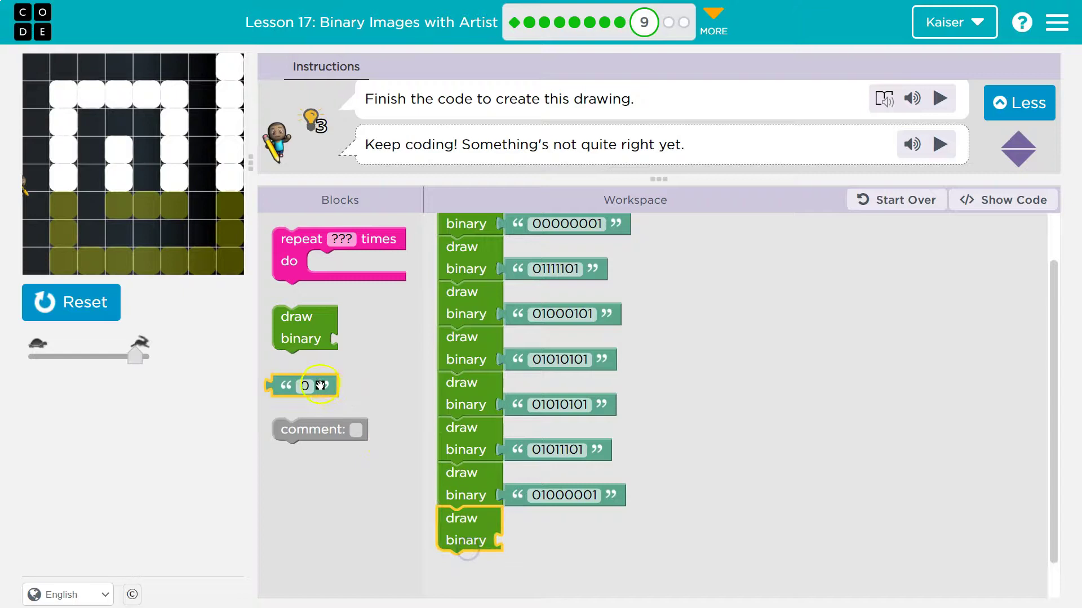
Step: Attach the eighth draw-binary block with a text value reading 01111111
left_click_drag(315, 385, 546, 546)
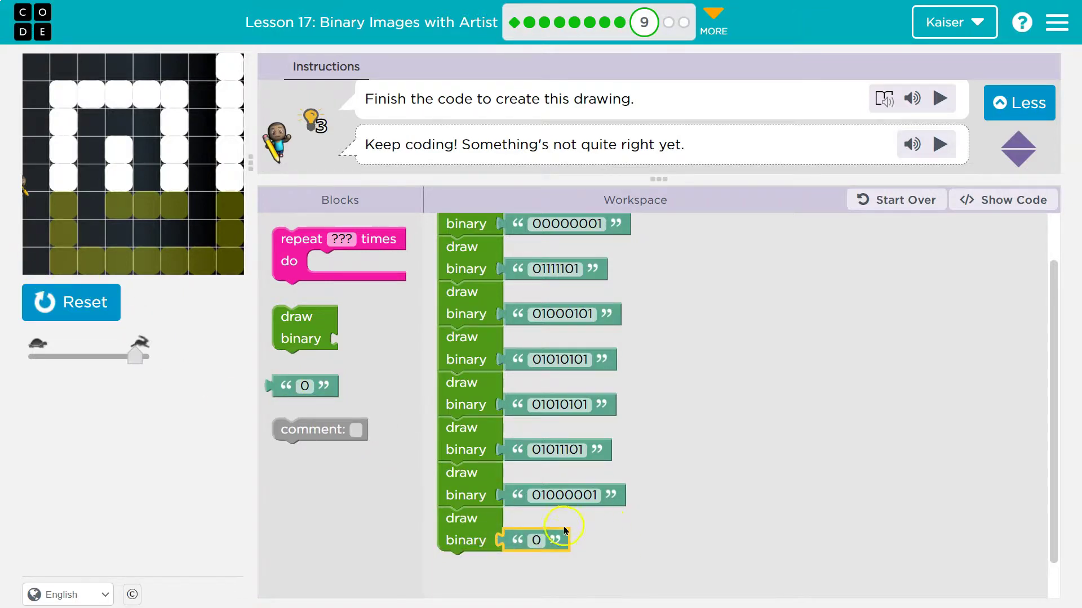
left_click(536, 541)
type("1")
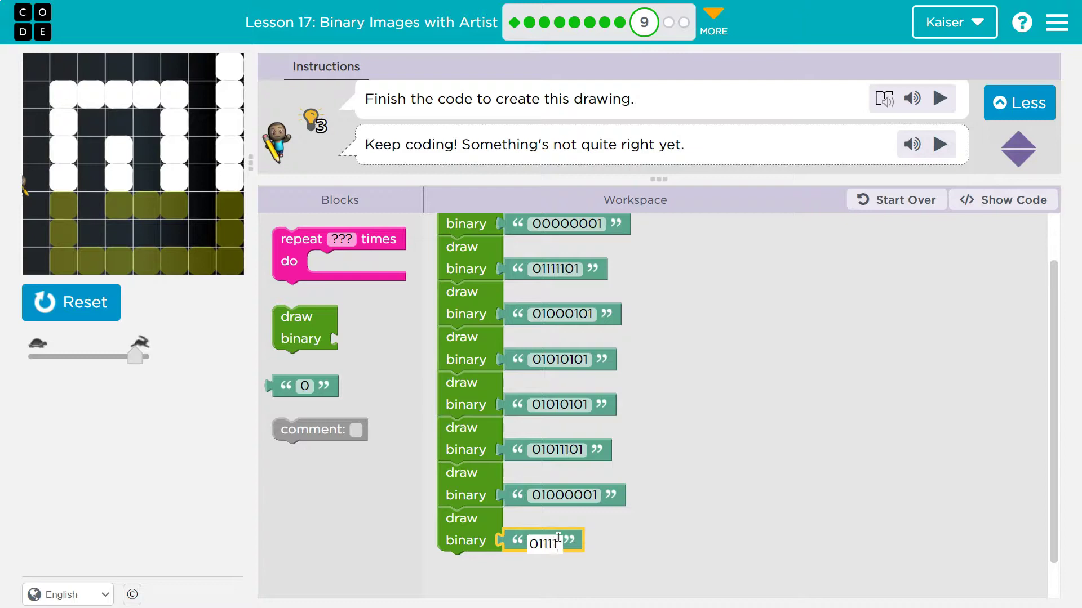
type("111")
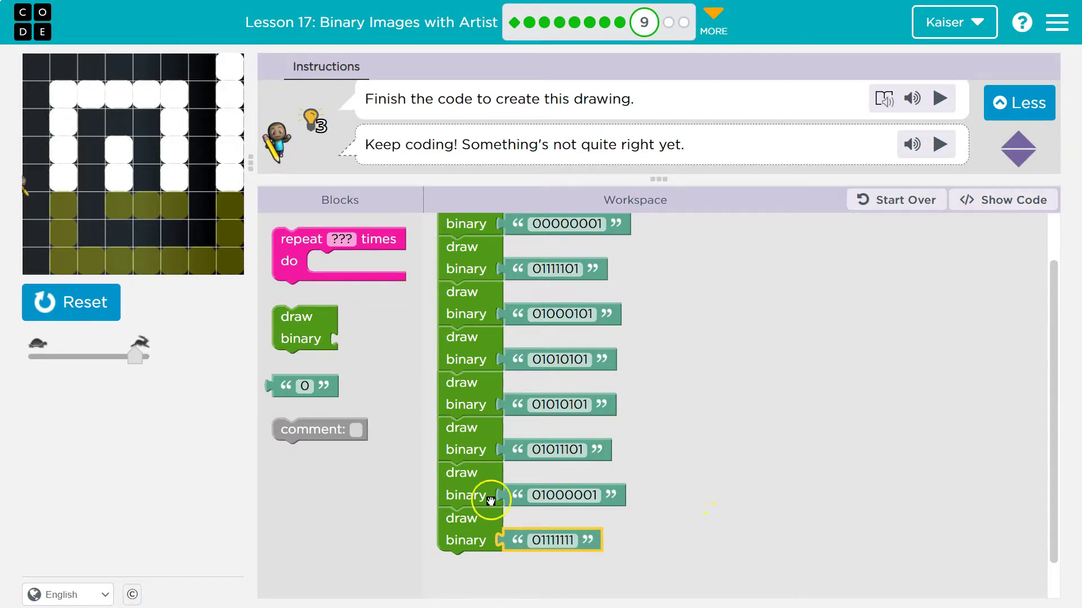
scroll(474, 490, "up", 2)
scroll(452, 480, "down", 3)
Step: Reset the drawing, lower the speed slider, and run the full eight-row program
left_click(66, 318)
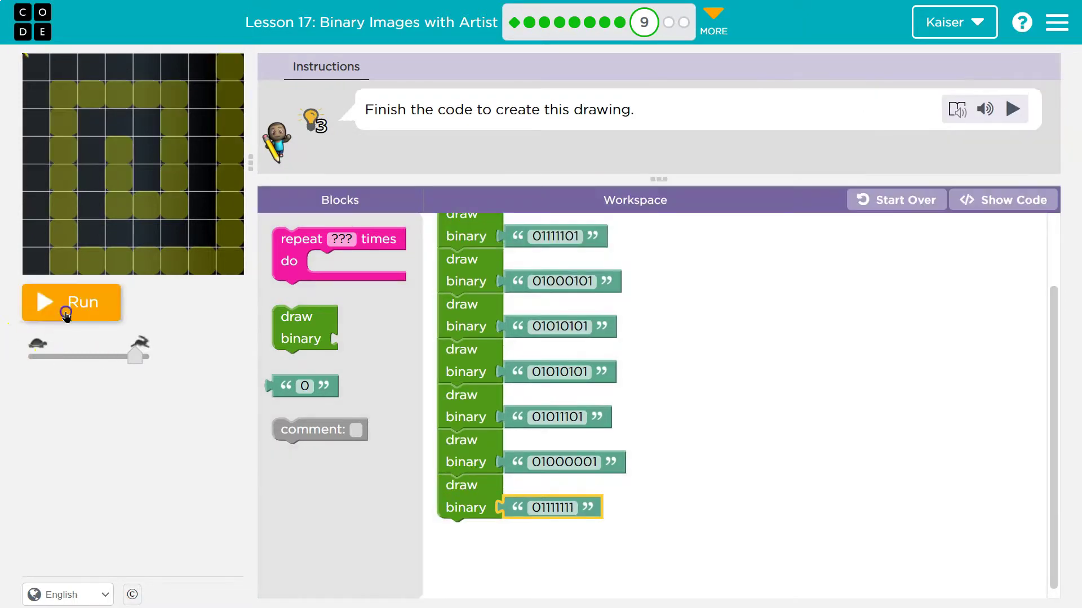
left_click_drag(136, 356, 117, 356)
left_click(85, 314)
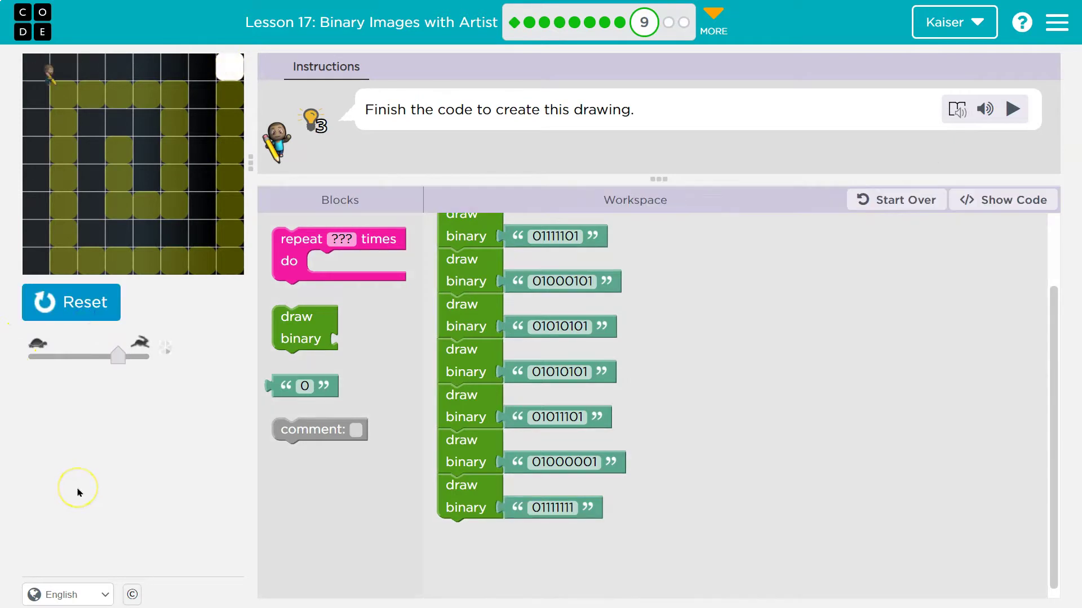